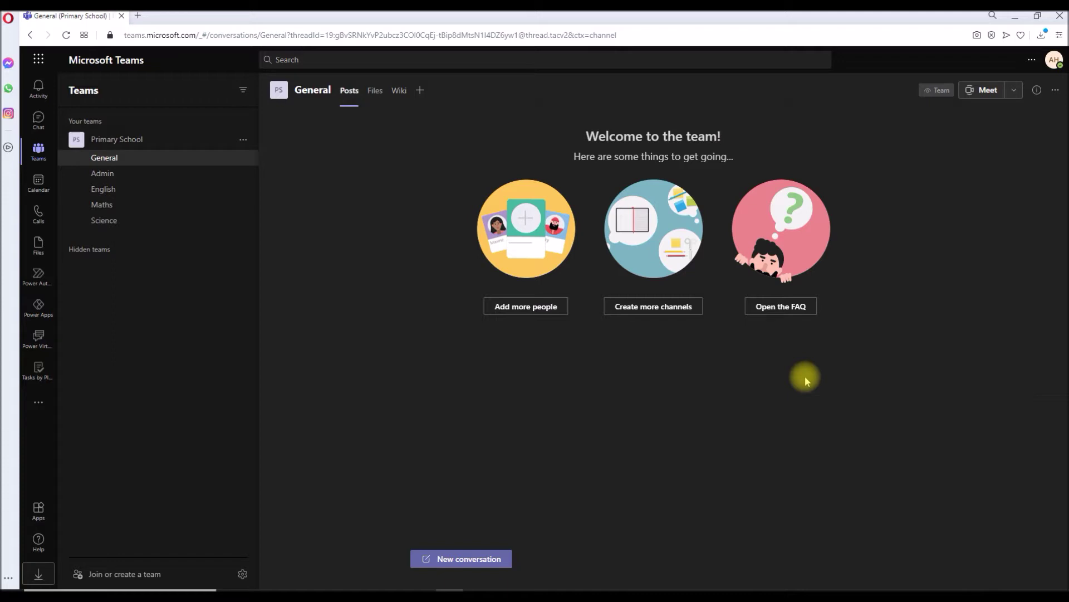
# Browse the Maths channel's Files, Maths onenote and Document Library tabs, then return to Posts
pyautogui.click(109, 207)
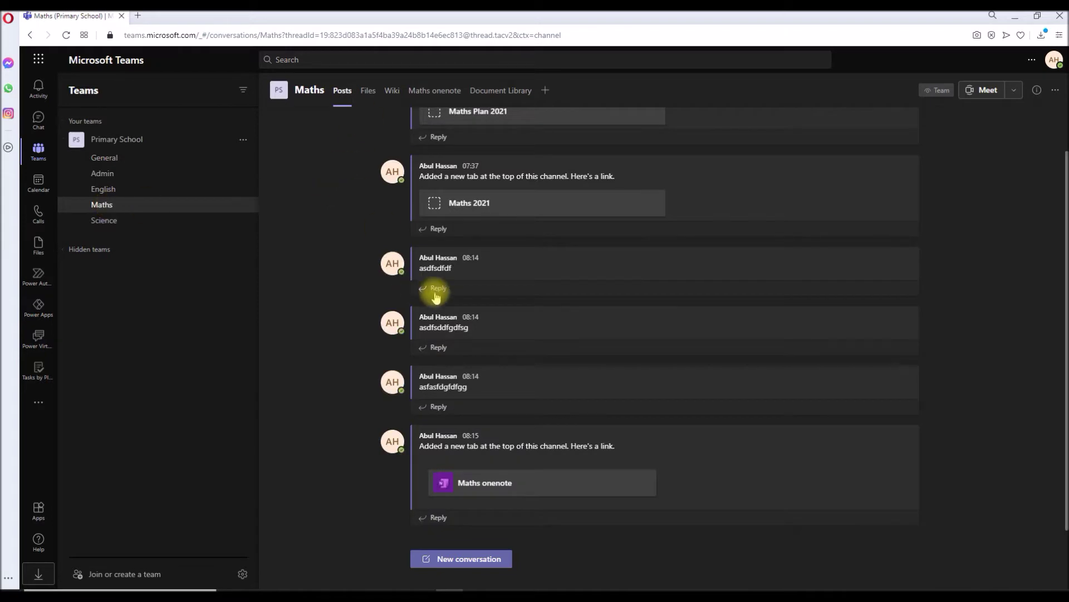
pyautogui.scroll(1, 434, 293)
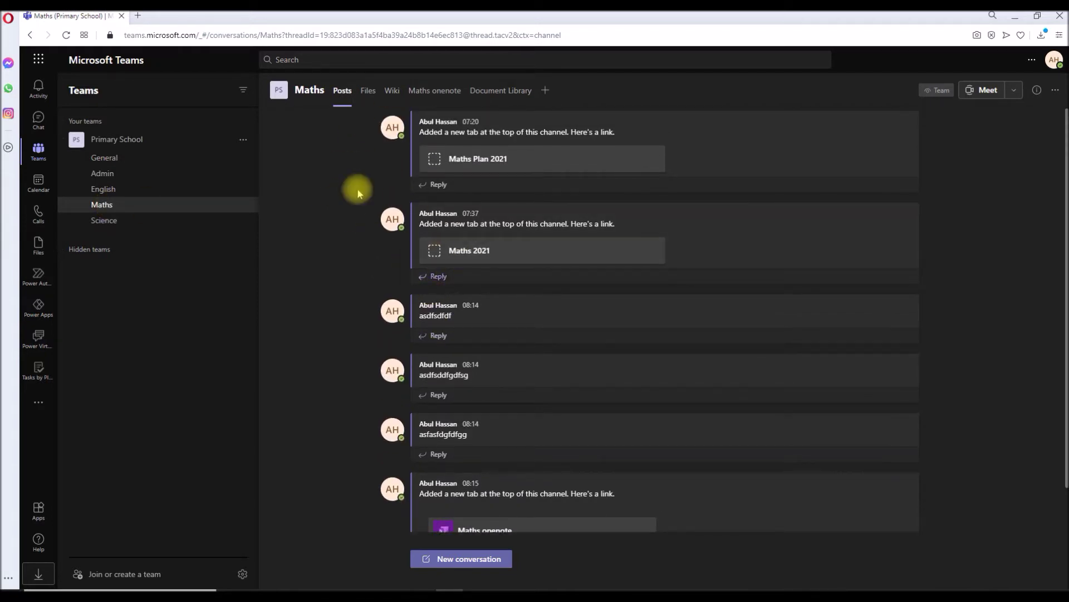
pyautogui.click(369, 90)
pyautogui.click(442, 93)
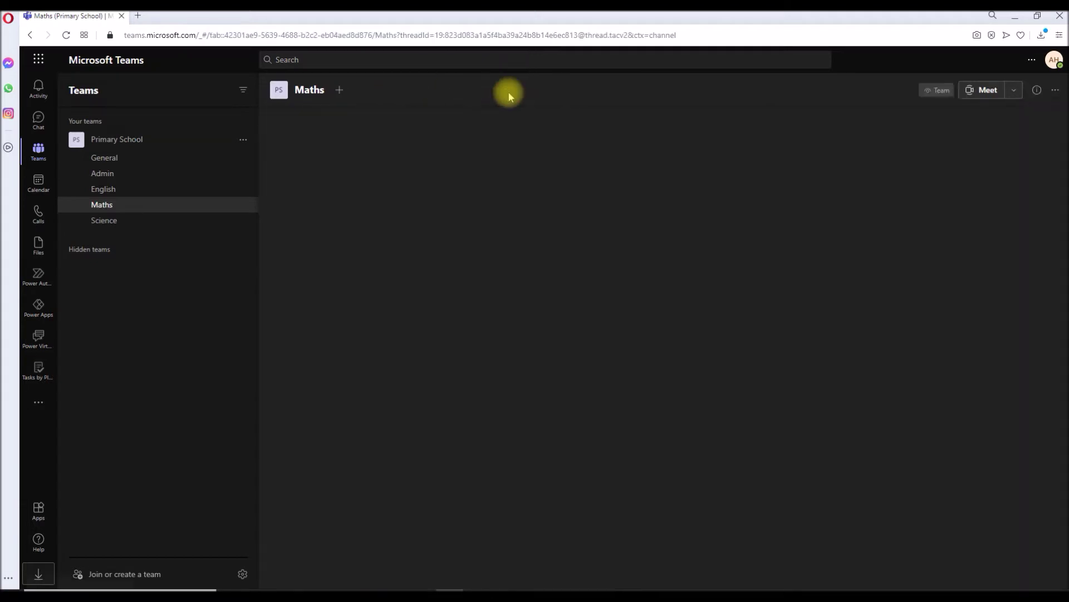
pyautogui.click(510, 95)
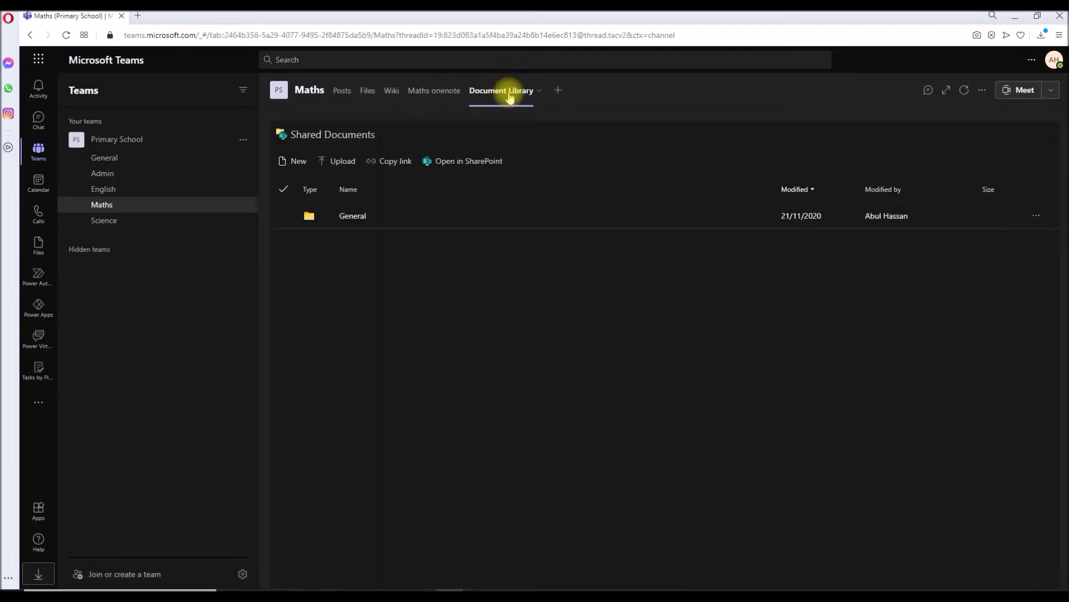
pyautogui.click(345, 91)
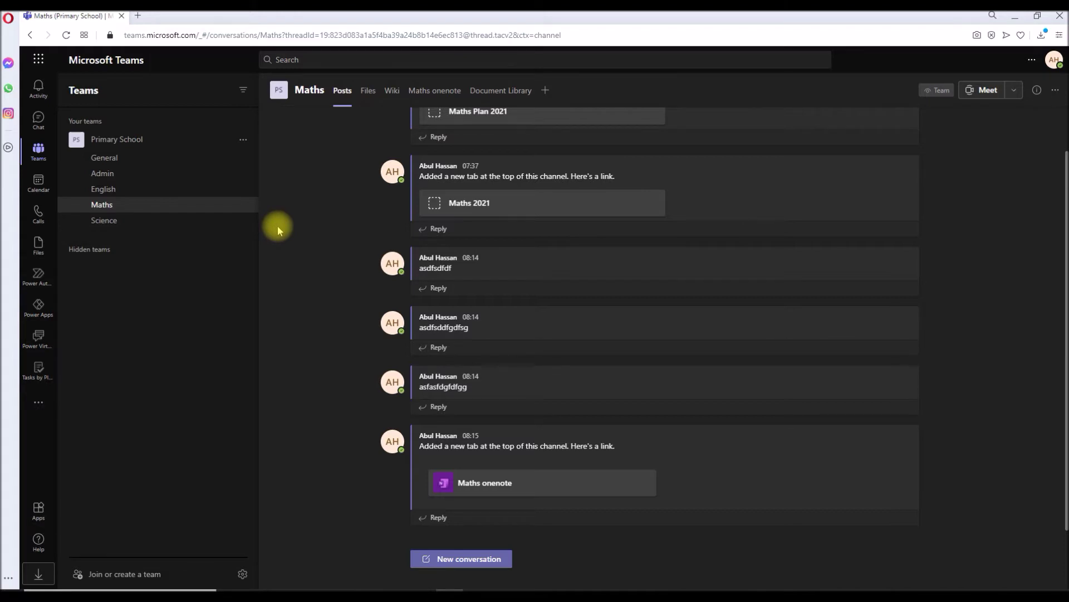
# Delete the Maths channel via its options menu and confirm the deletion
pyautogui.click(243, 206)
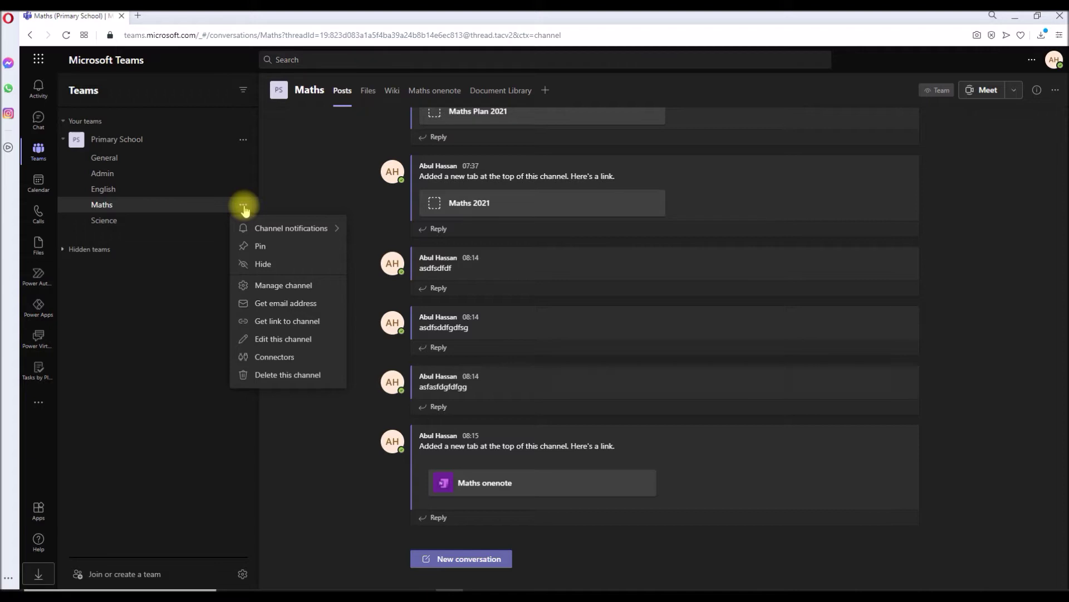
pyautogui.click(287, 376)
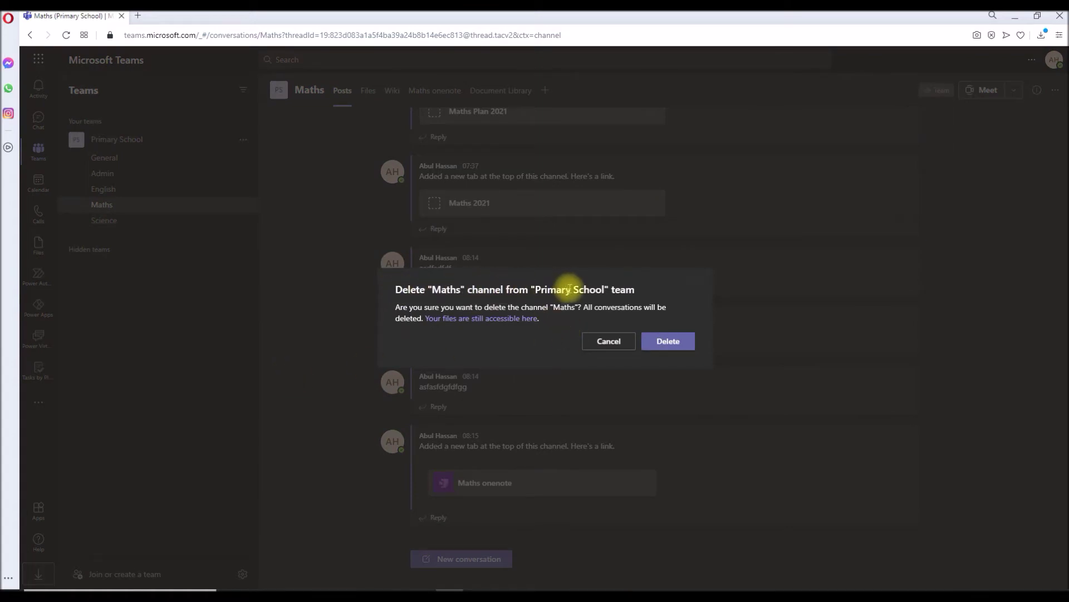
pyautogui.click(667, 341)
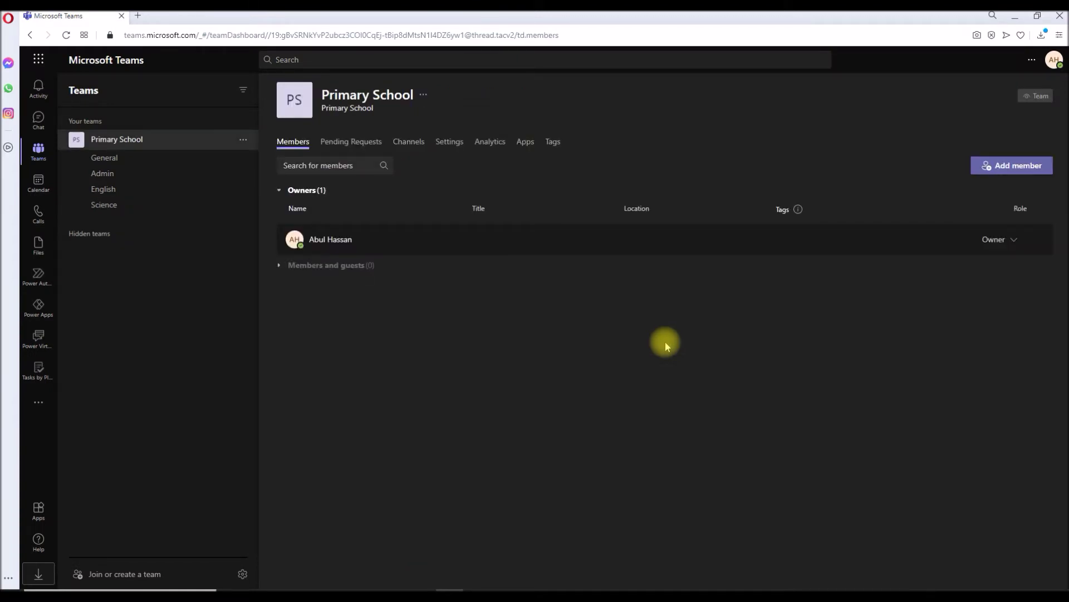
# From General, try adding a Primary School channel named Maths, then Maths123, and cancel
pyautogui.click(117, 158)
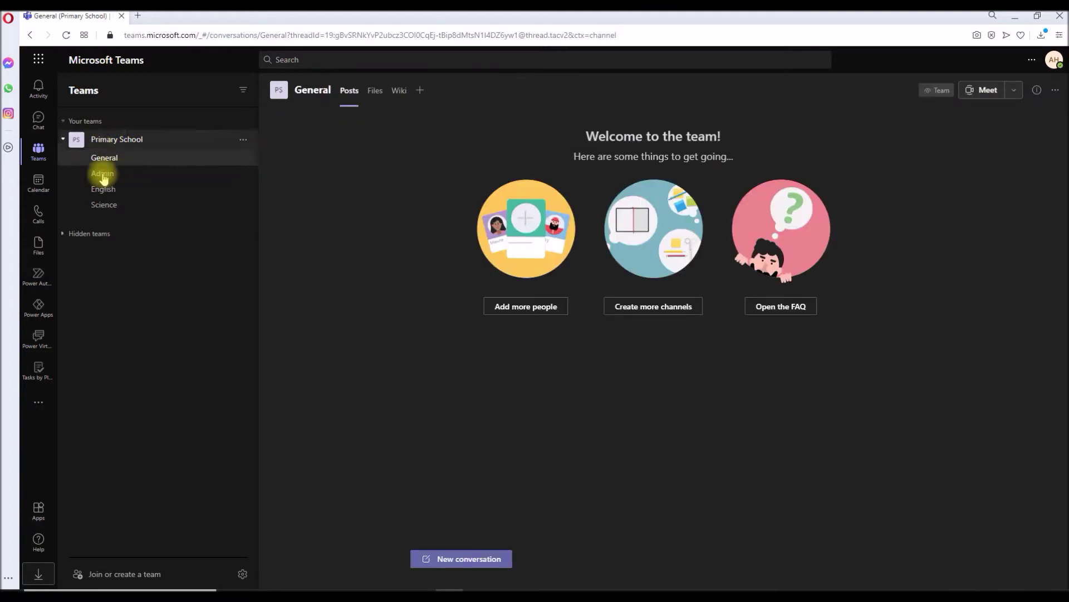
pyautogui.click(243, 140)
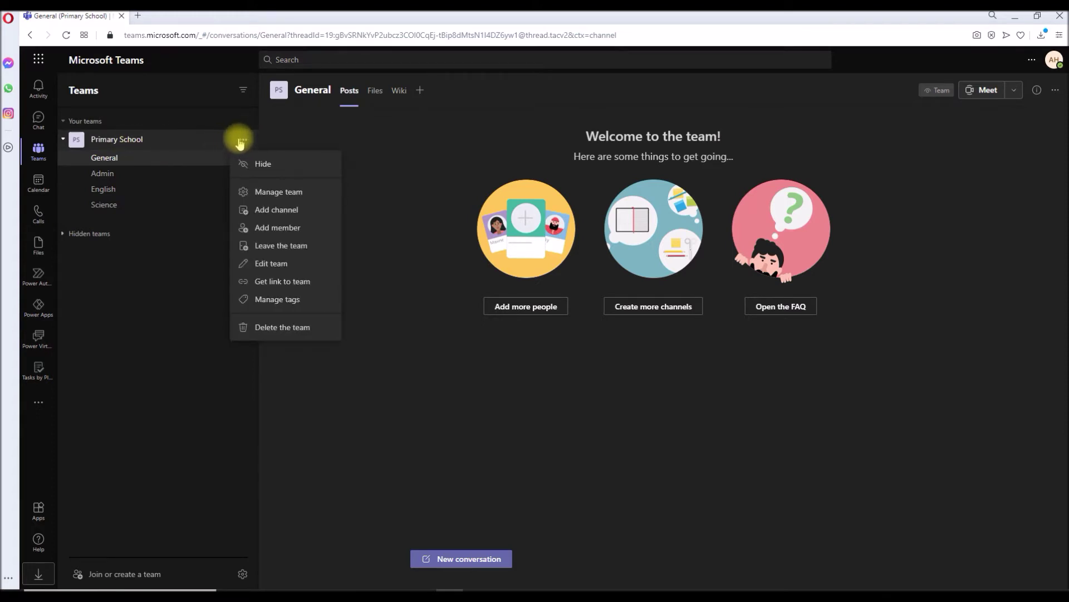
pyautogui.click(269, 209)
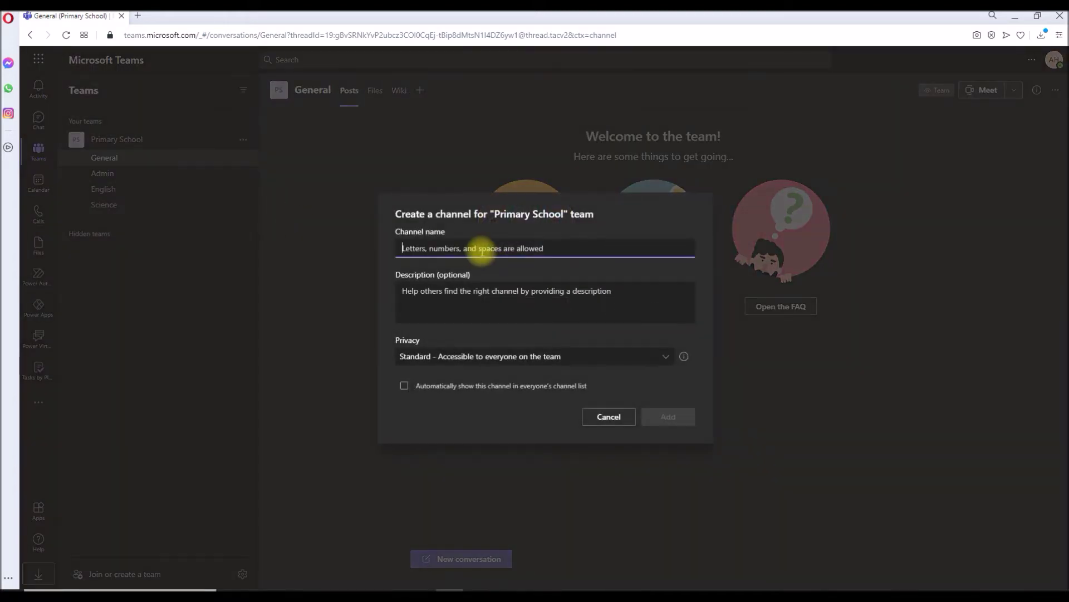
pyautogui.write('Maths')
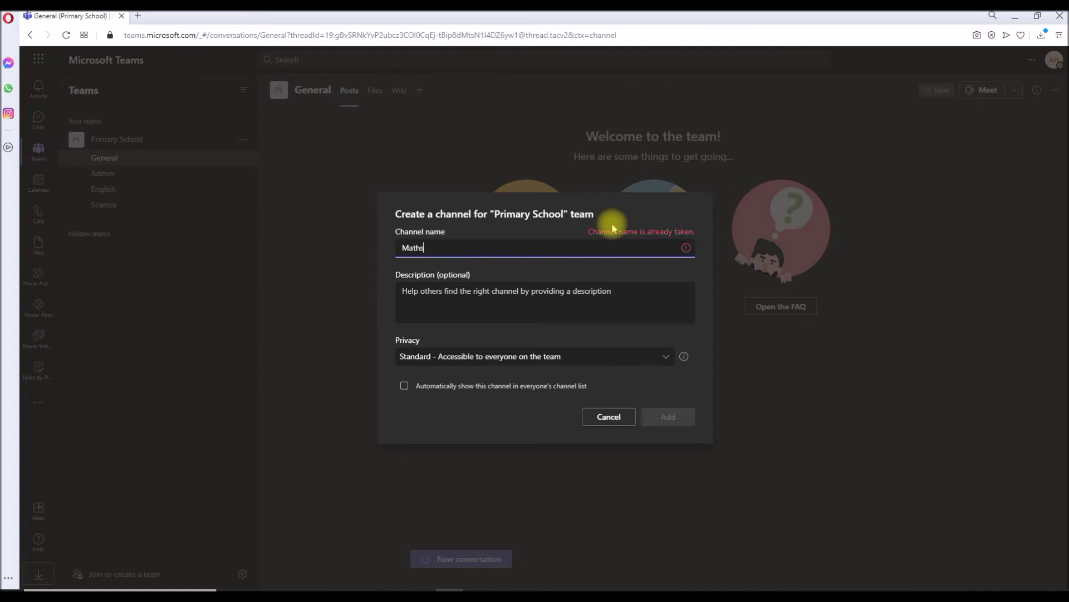
pyautogui.write('123')
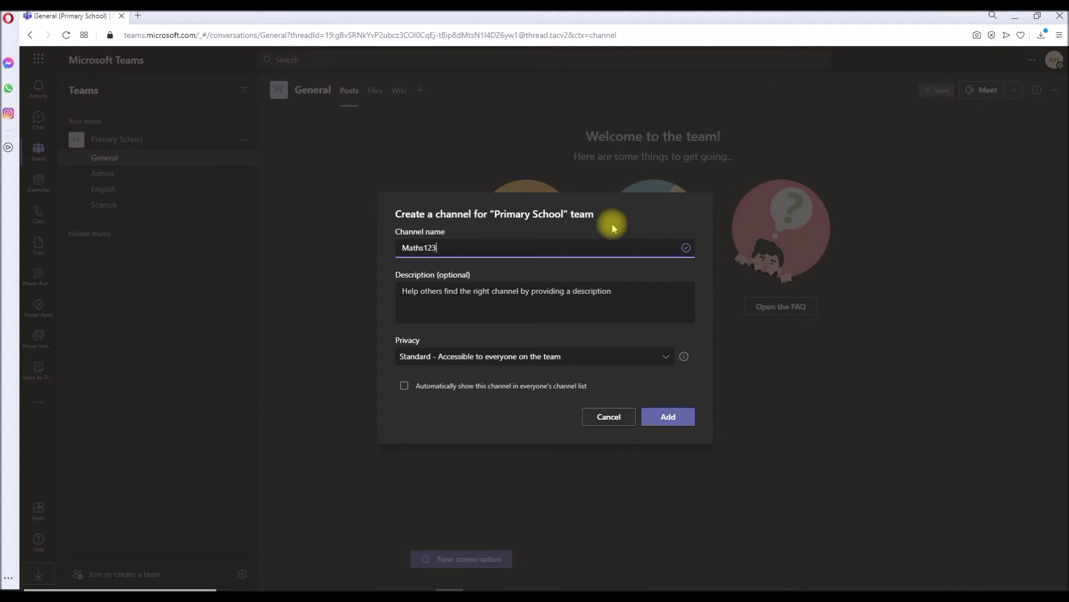
pyautogui.click(589, 421)
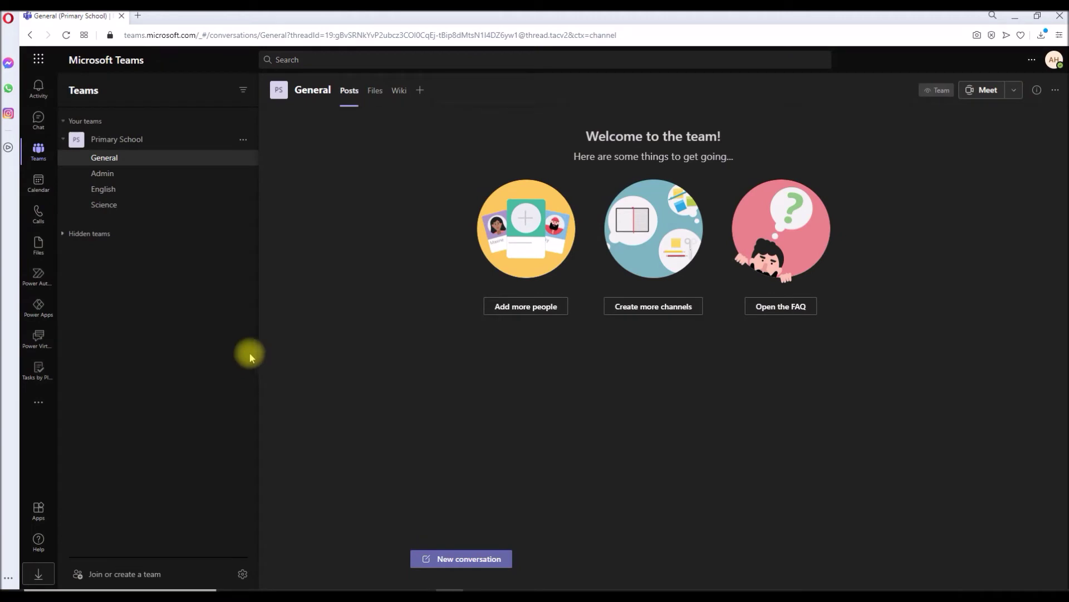
# Open Primary School's Manage team Channels list and expand its deleted channels
pyautogui.click(126, 143)
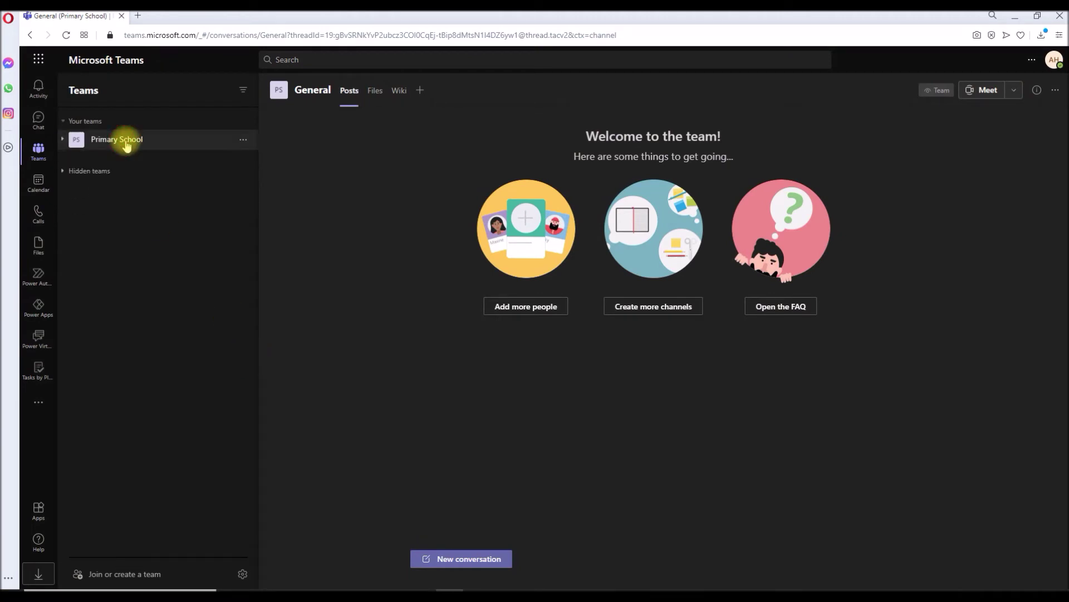
pyautogui.click(126, 144)
pyautogui.click(240, 141)
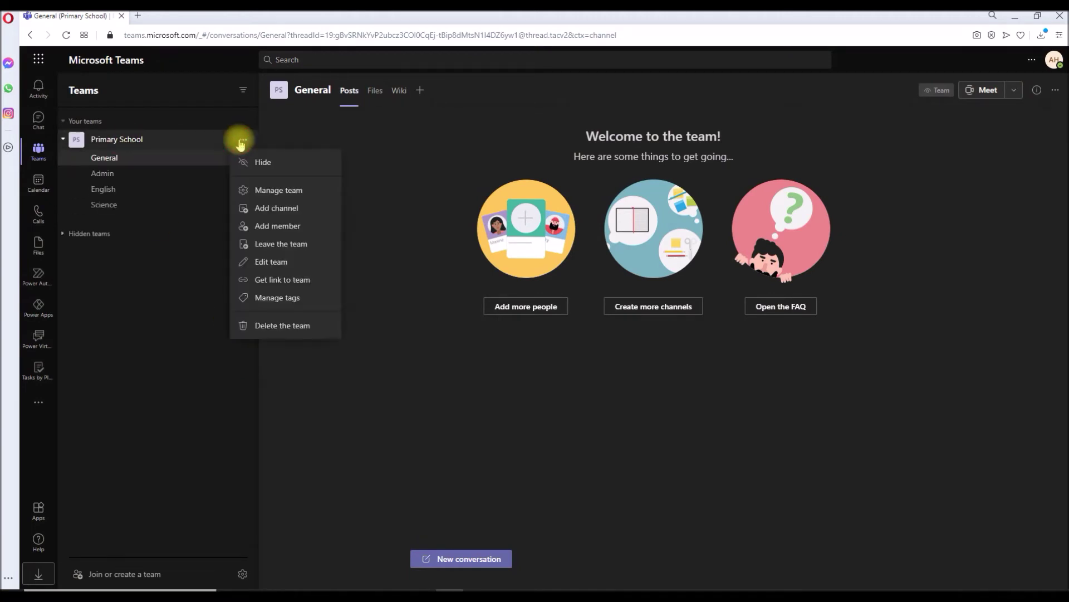
pyautogui.click(277, 199)
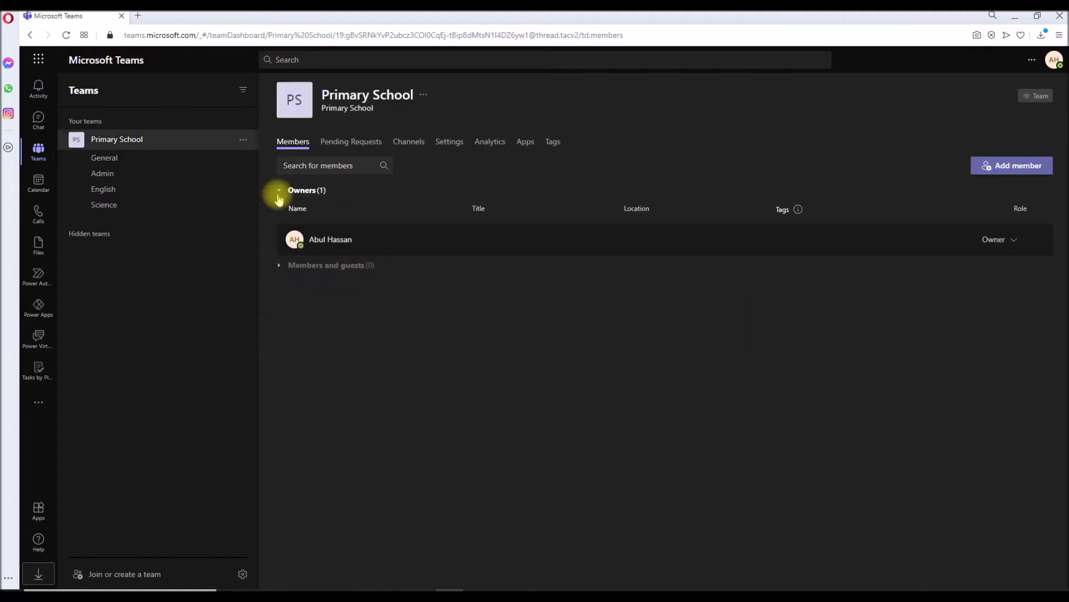
pyautogui.click(415, 147)
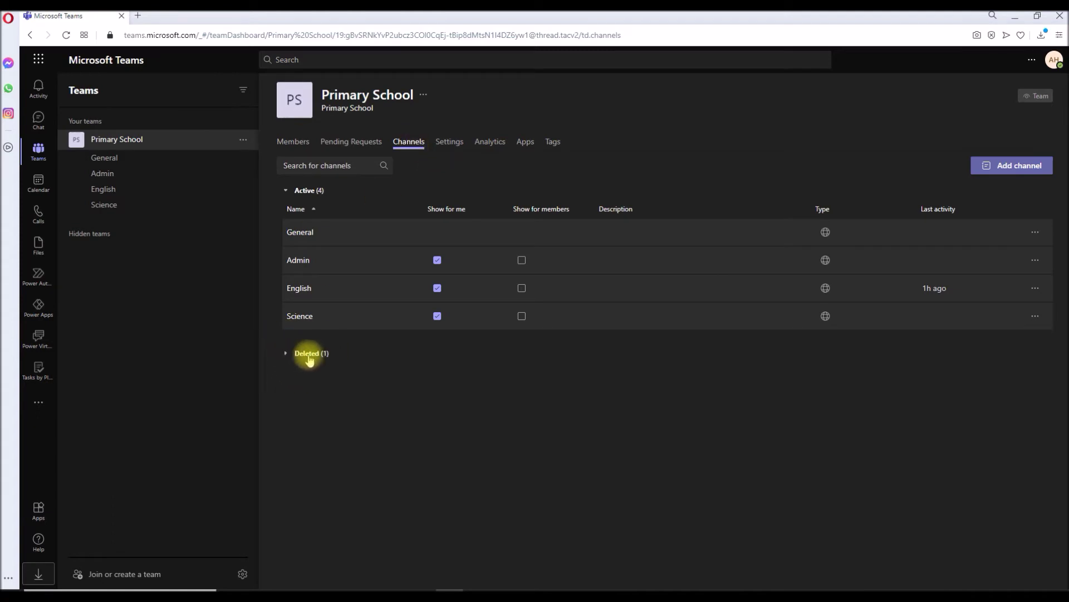
pyautogui.click(286, 353)
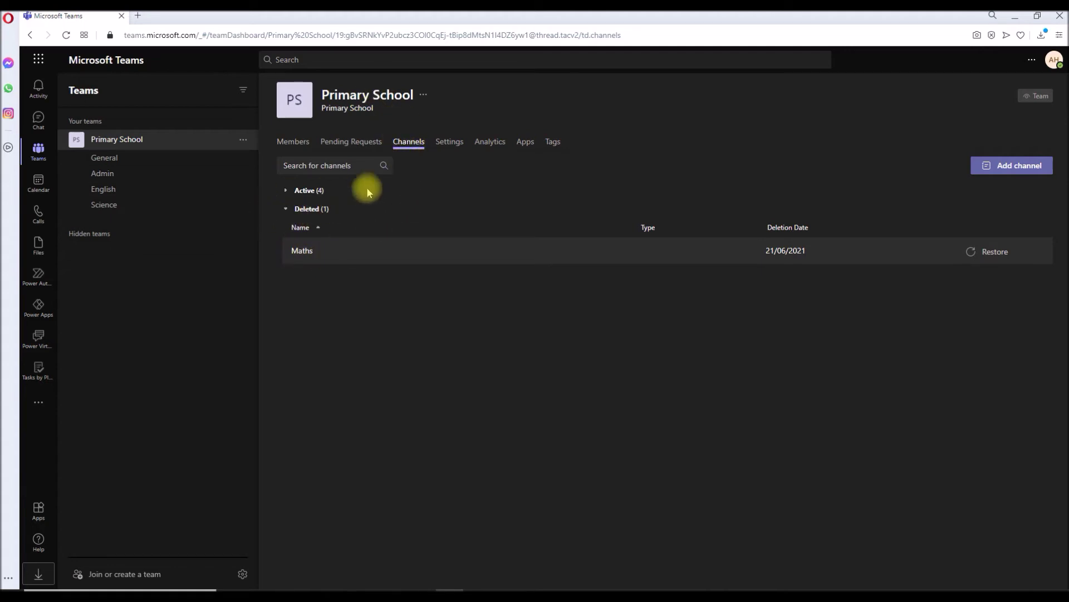
# Restore the deleted Maths channel and open its posts
pyautogui.click(287, 250)
pyautogui.click(985, 253)
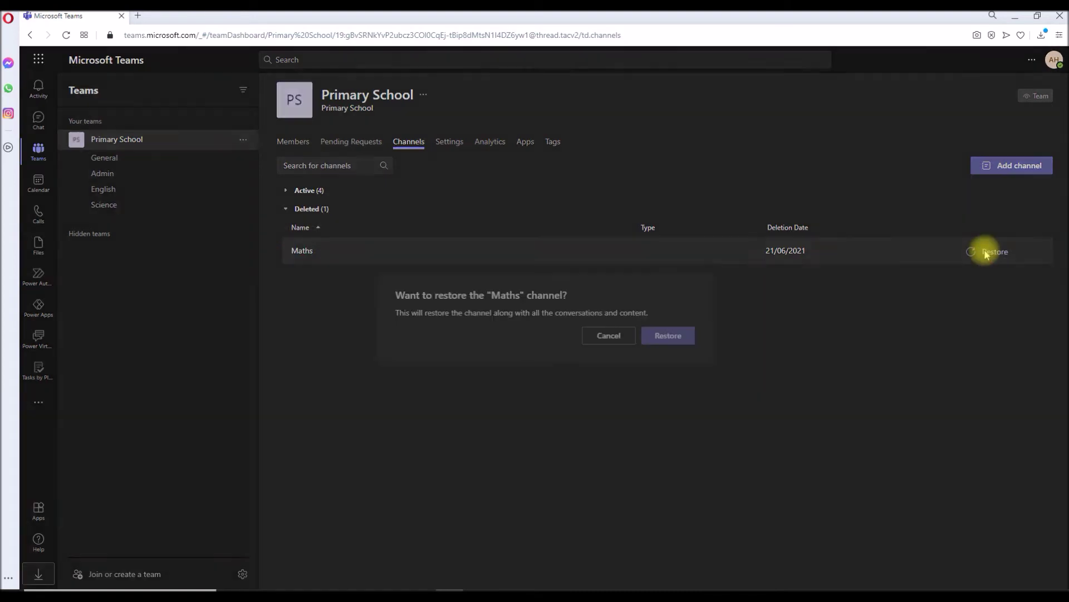
pyautogui.doubleClick(511, 294)
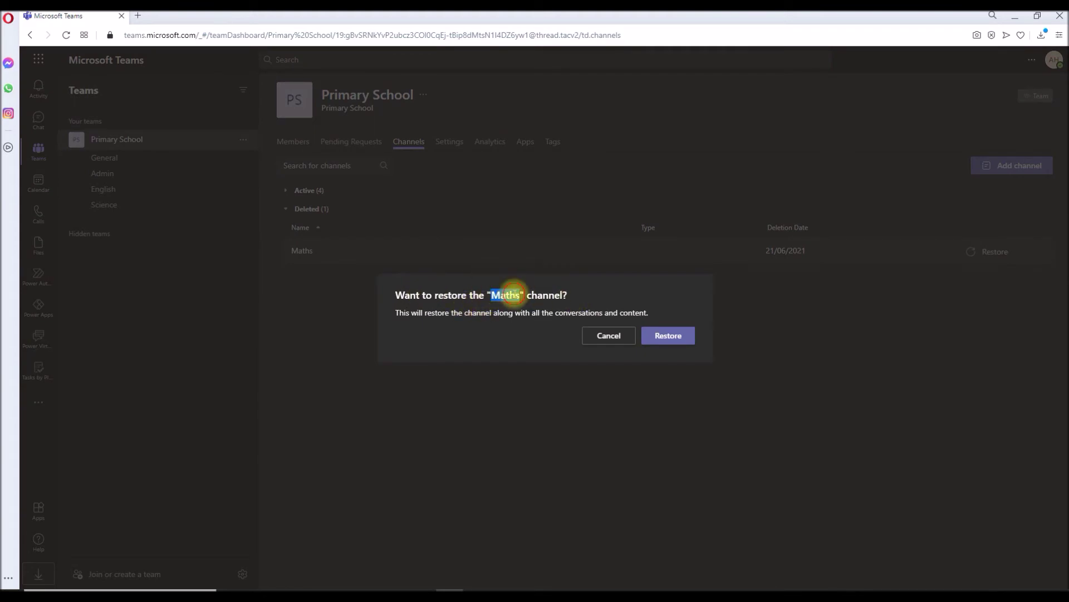
pyautogui.click(493, 294)
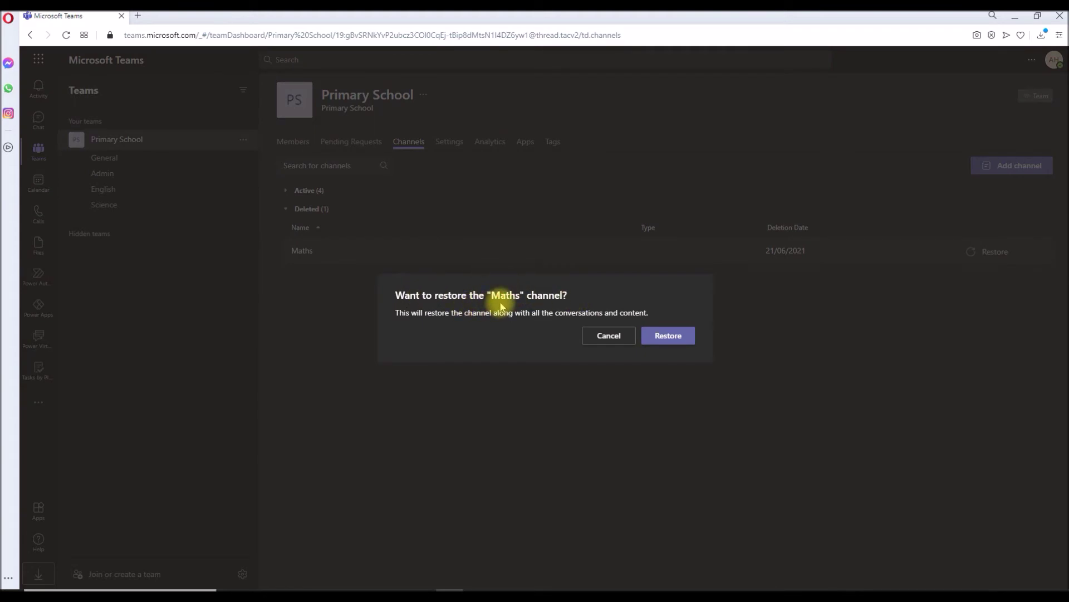
pyautogui.click(668, 337)
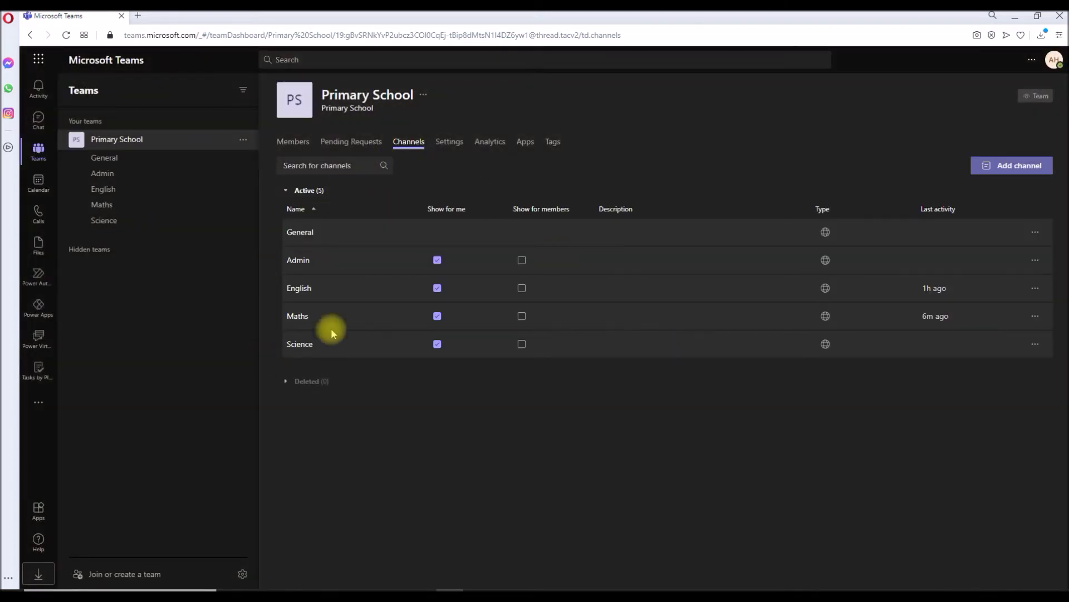
pyautogui.click(302, 322)
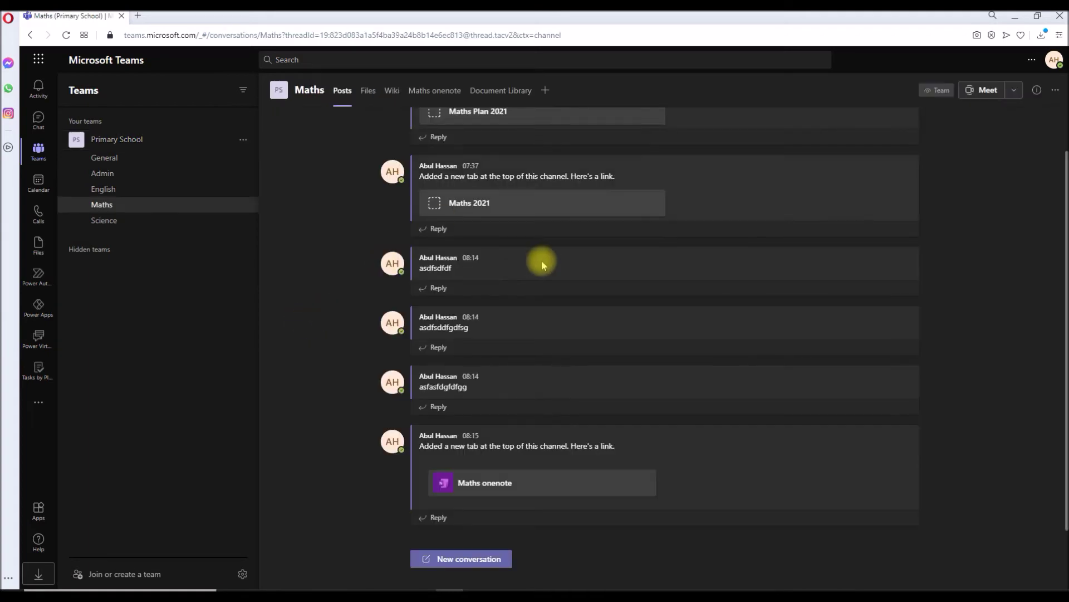
# Open the Maths channel's Manage channel settings page
pyautogui.scroll(1, 541, 264)
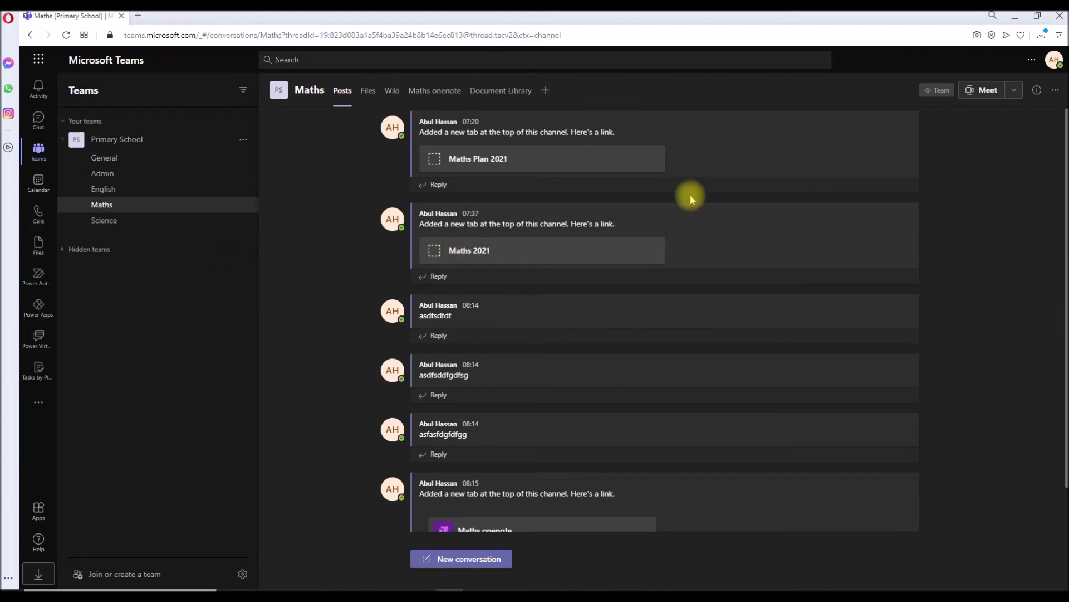
pyautogui.click(1055, 92)
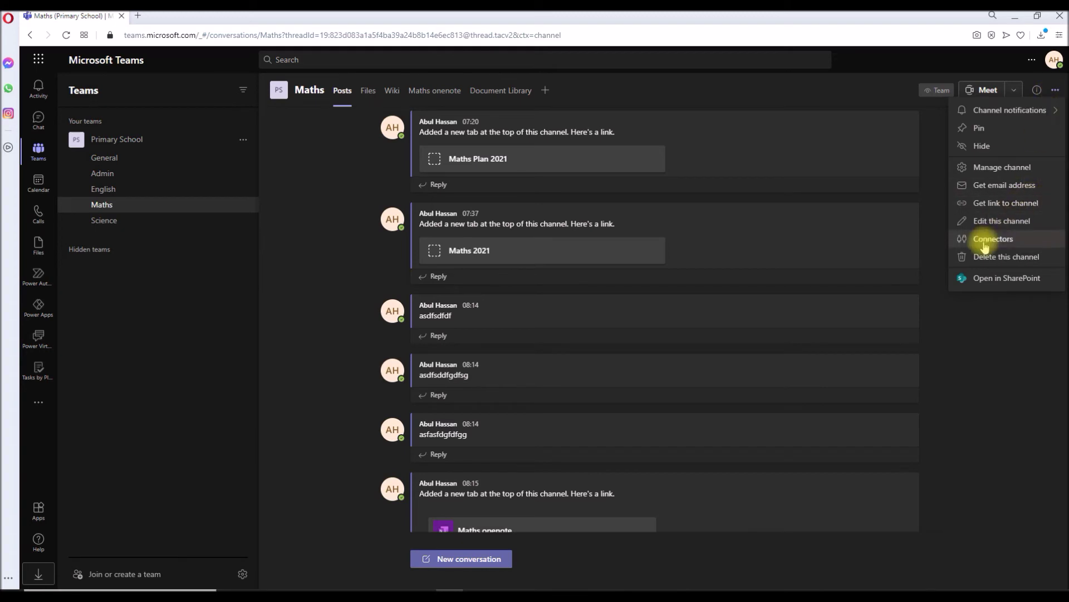
pyautogui.click(1056, 92)
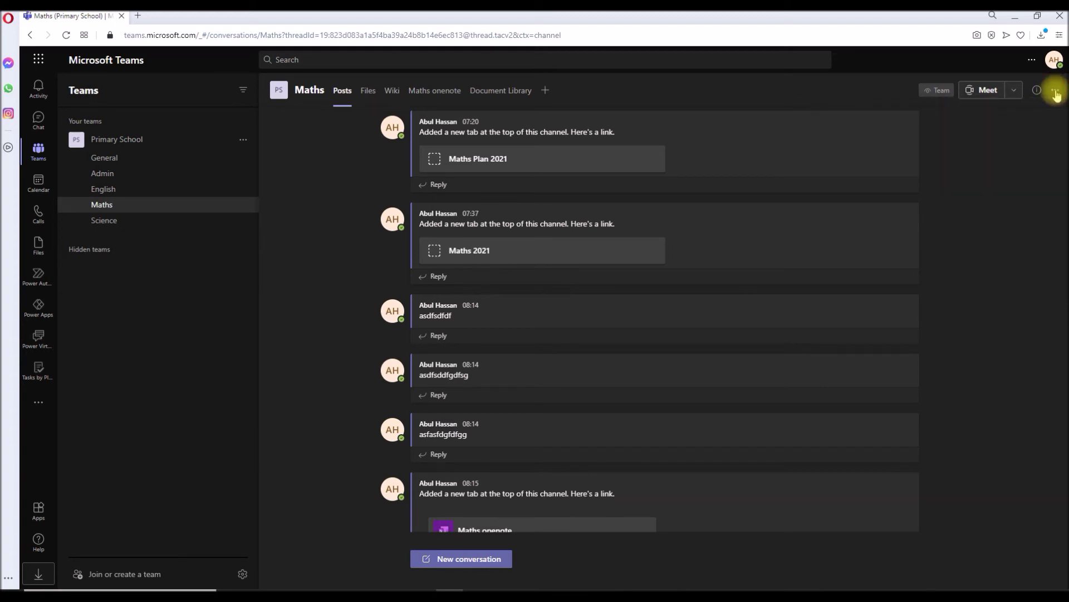
pyautogui.click(1056, 92)
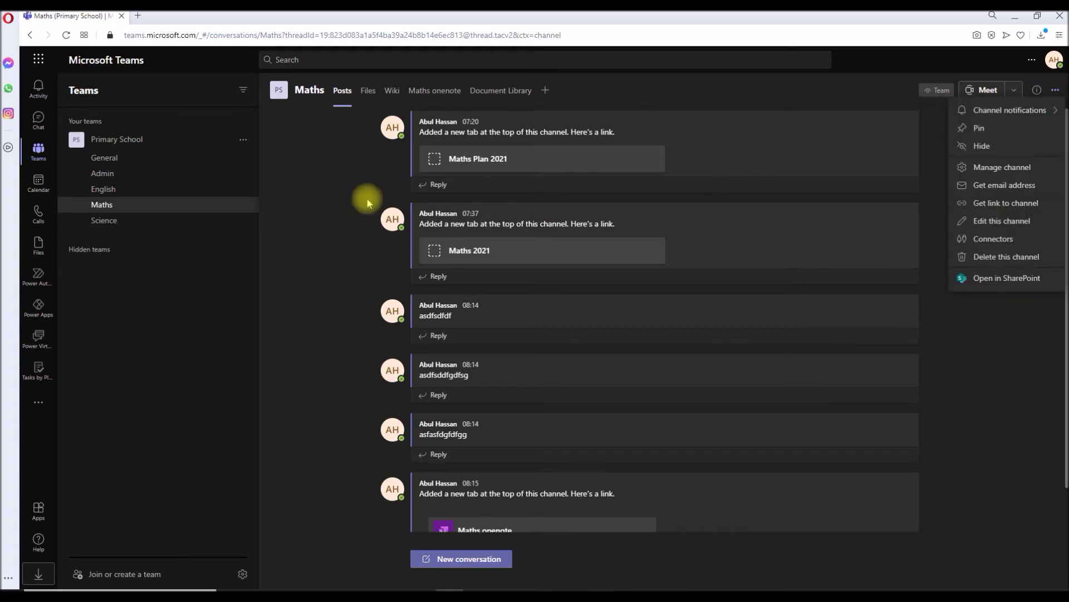
pyautogui.click(244, 207)
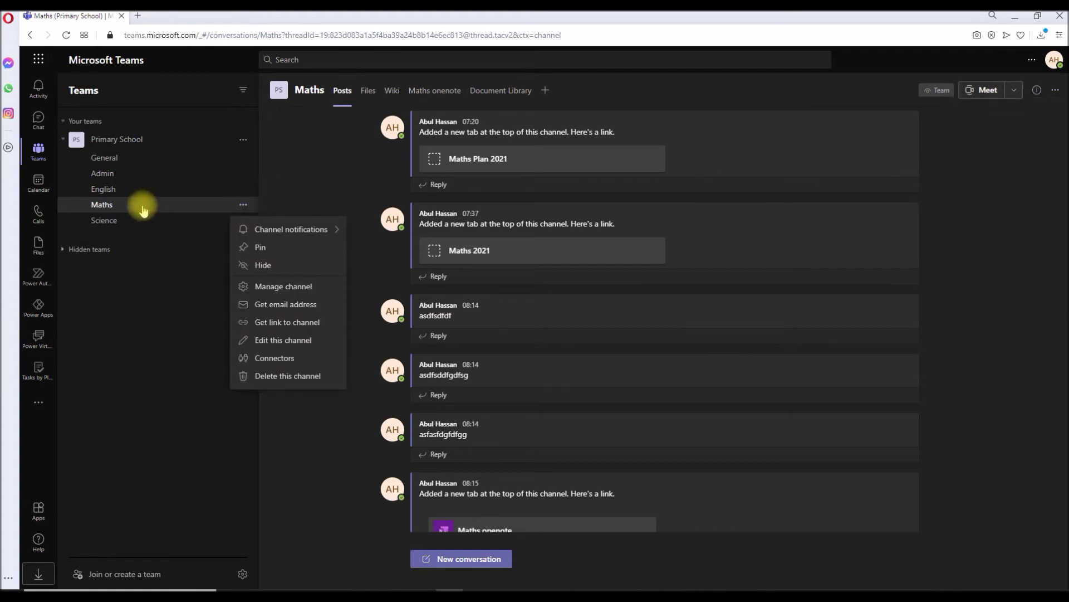
pyautogui.click(306, 290)
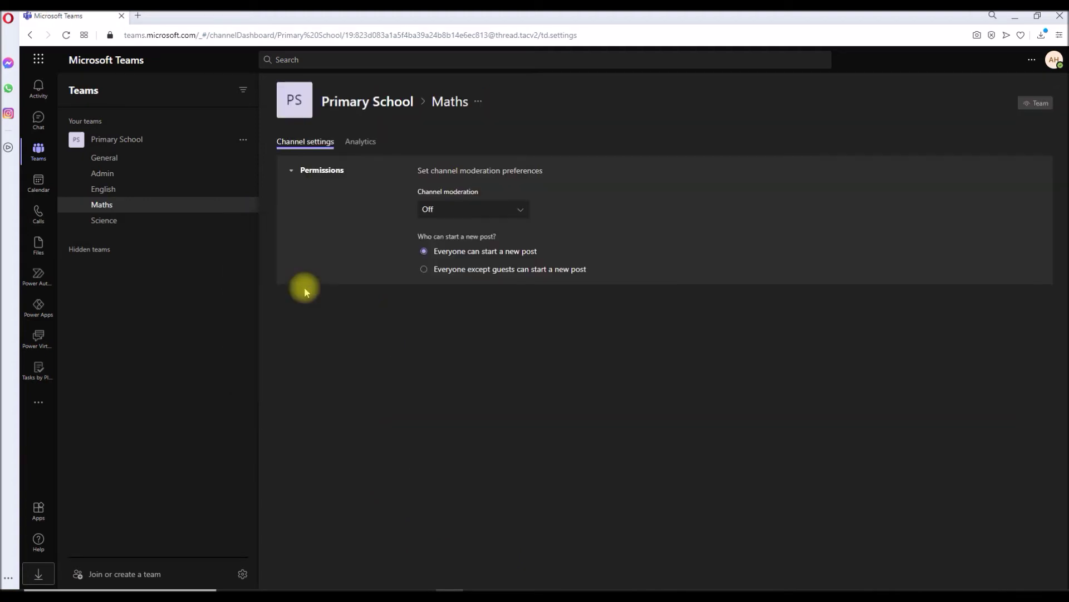
# Edit the channel name to Maths_old and save it
pyautogui.click(480, 104)
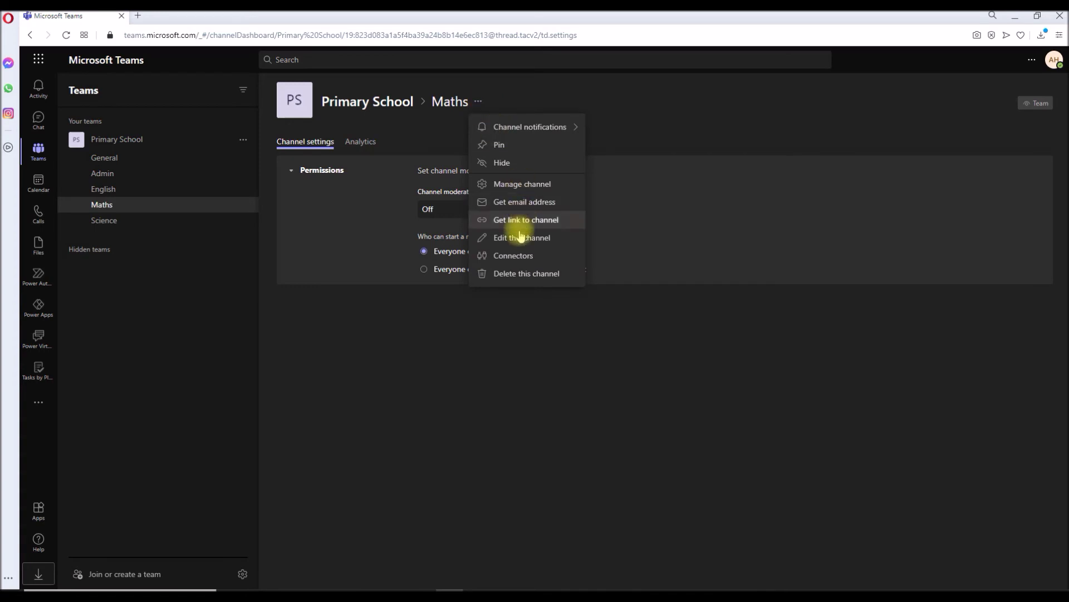
pyautogui.click(520, 239)
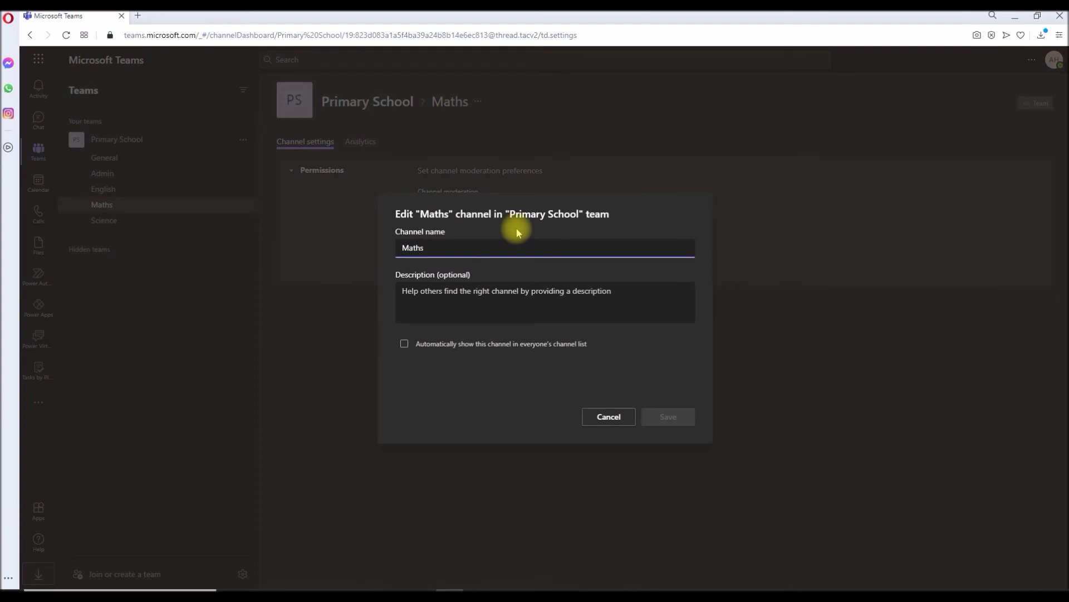
pyautogui.write('_')
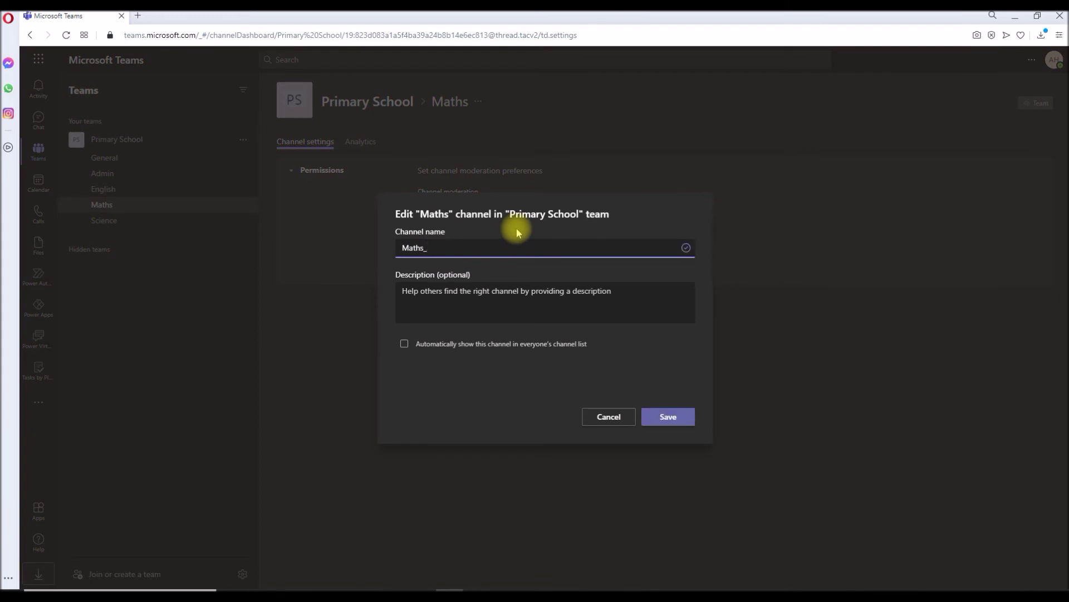
pyautogui.write('old')
pyautogui.click(675, 420)
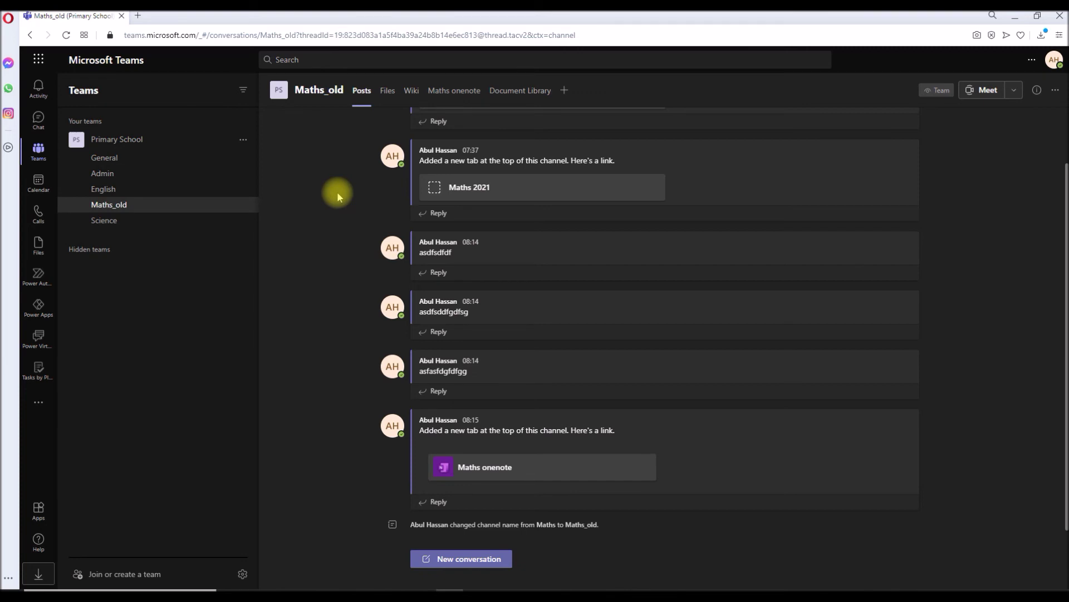
# Delete the Maths_old channel and confirm the deletion
pyautogui.click(1055, 91)
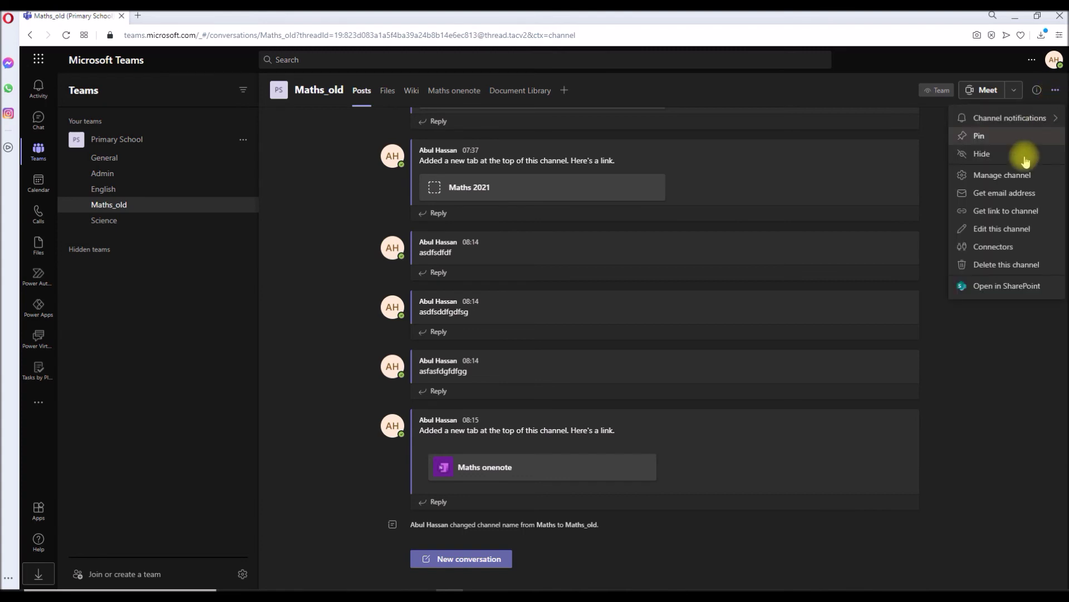
pyautogui.click(1006, 266)
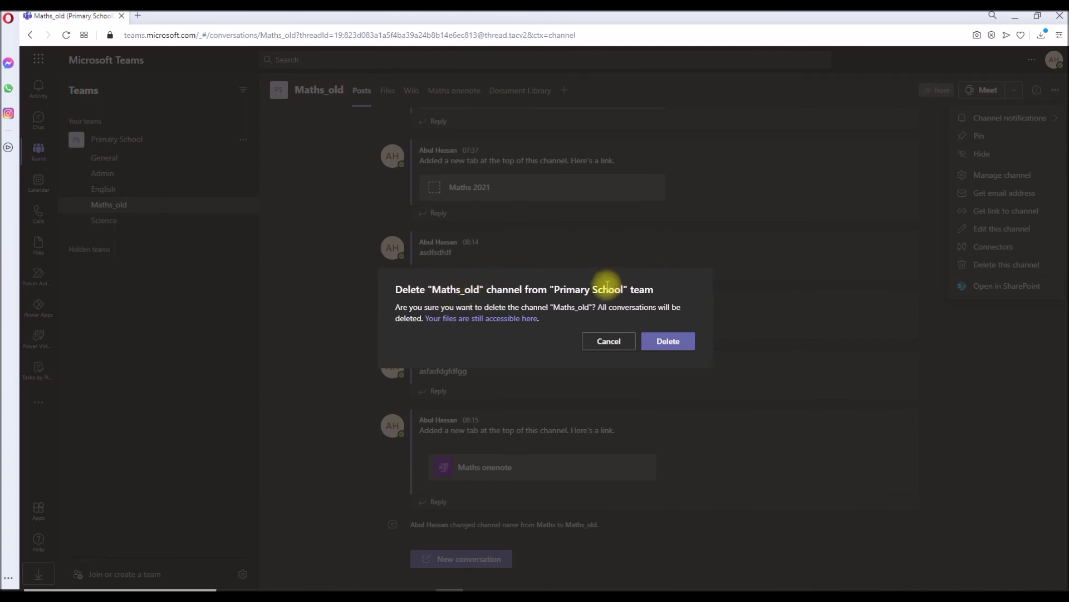
pyautogui.click(662, 343)
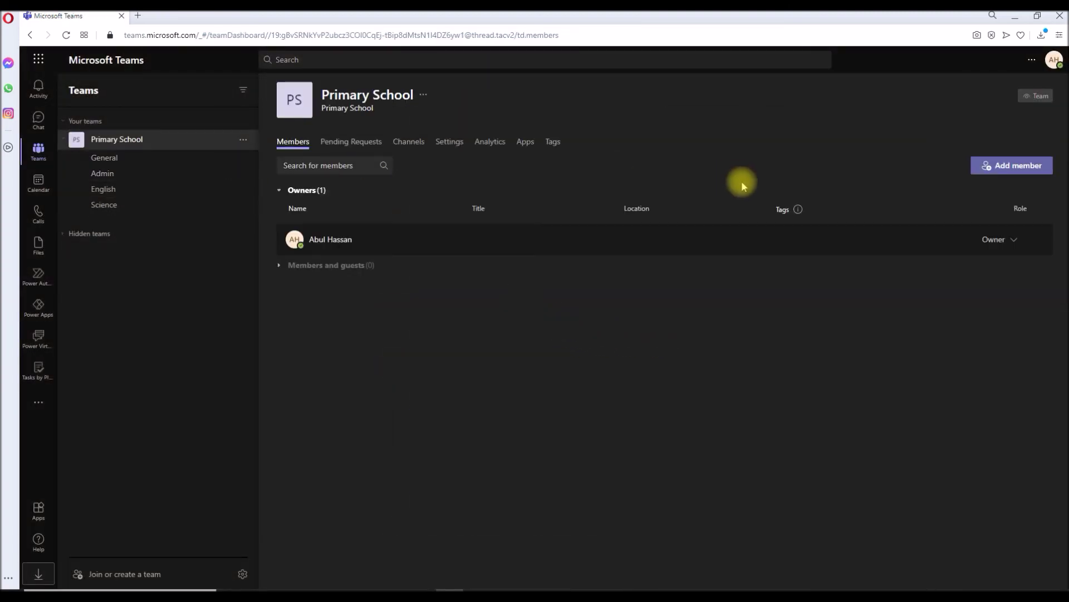
# Add a new standard channel named Maths to Primary School
pyautogui.click(243, 143)
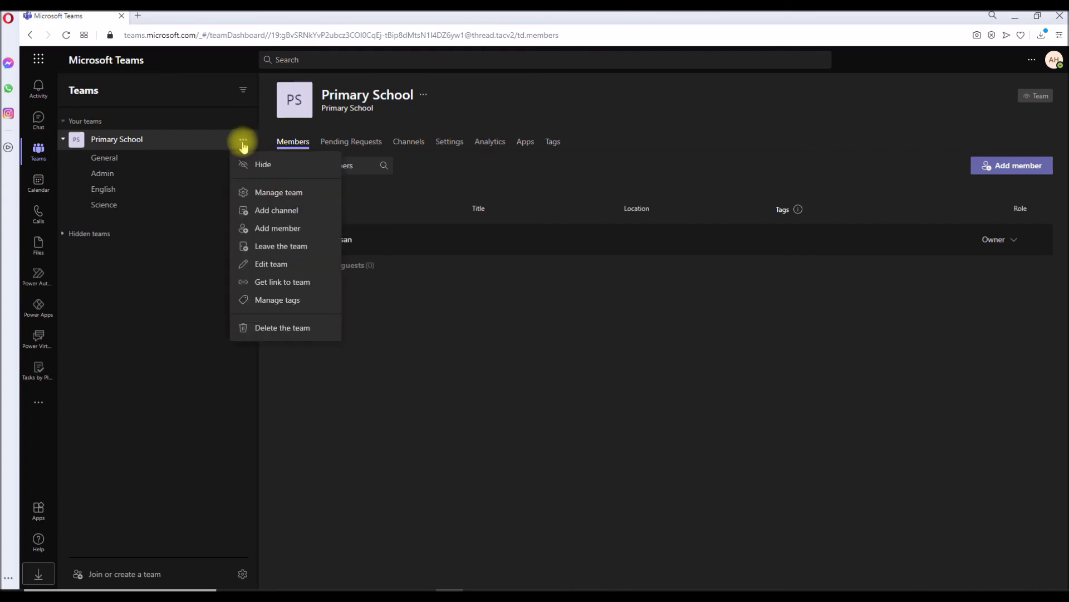
pyautogui.click(268, 214)
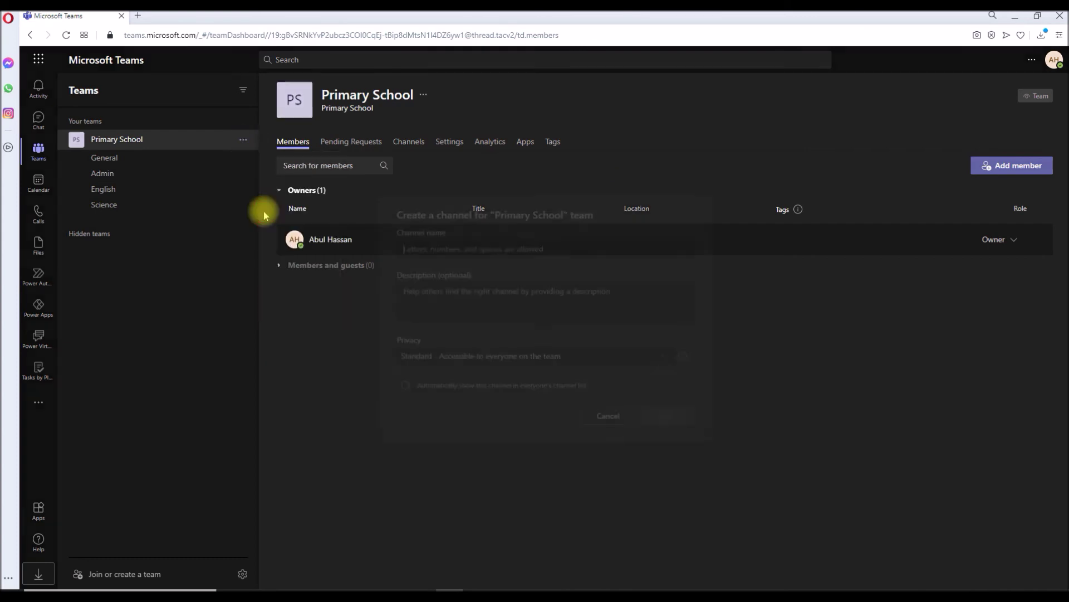
pyautogui.write('Ma')
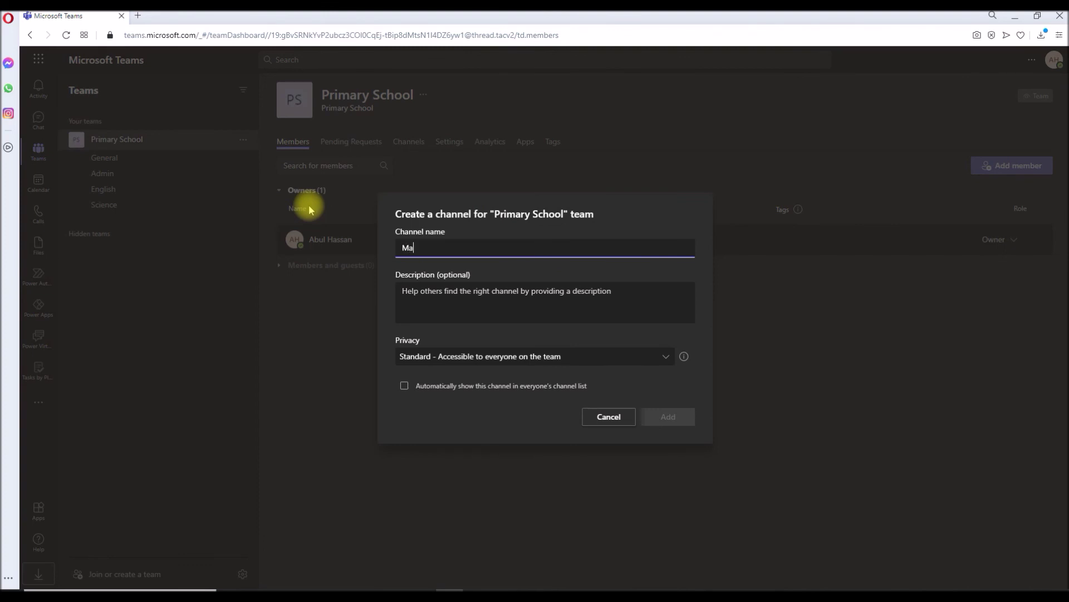
pyautogui.write('ths')
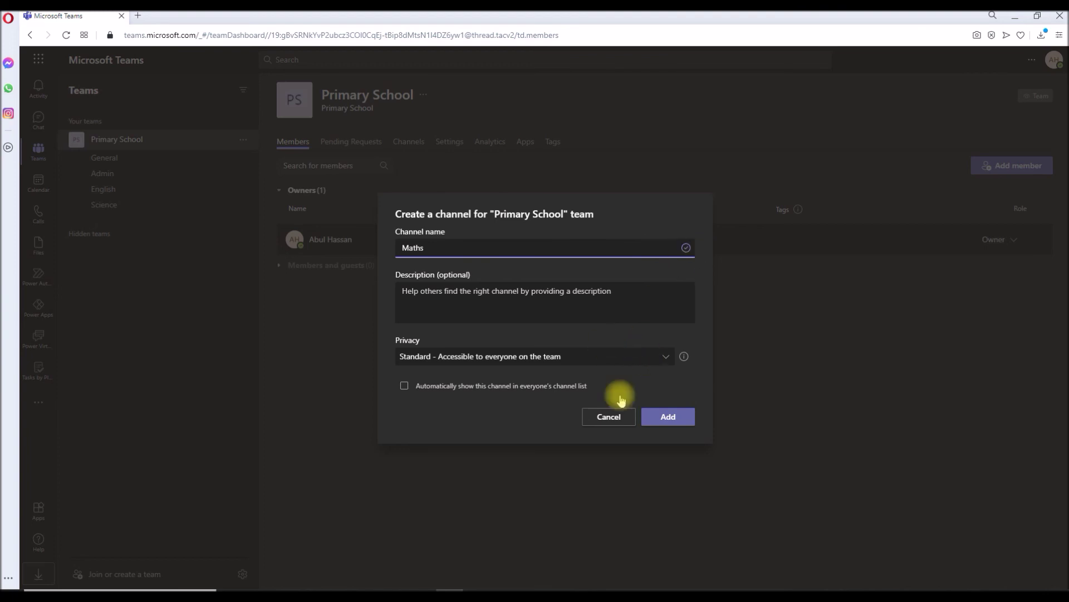
pyautogui.click(668, 418)
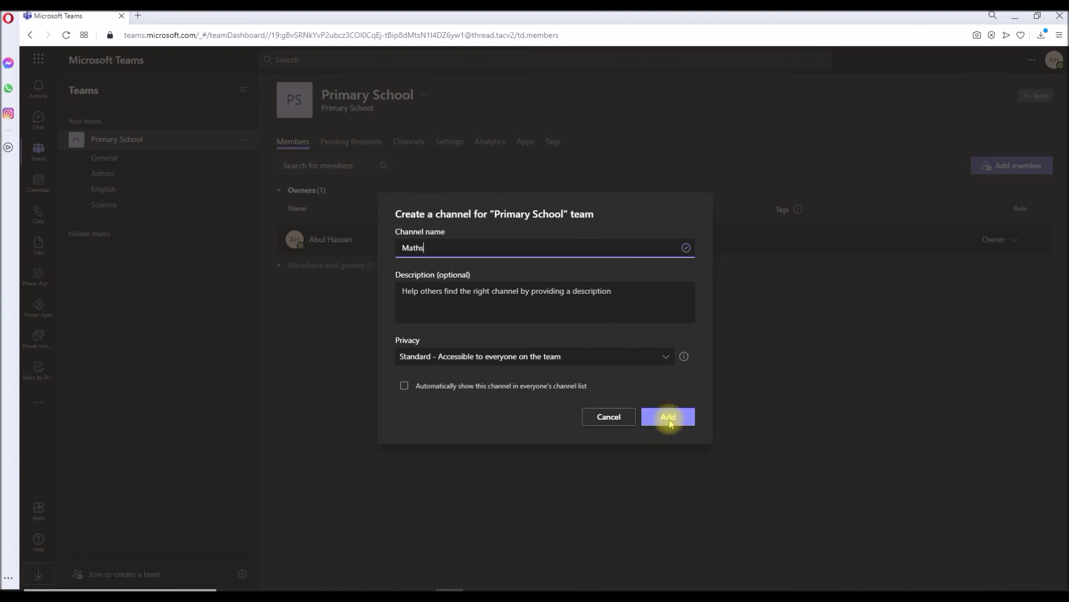